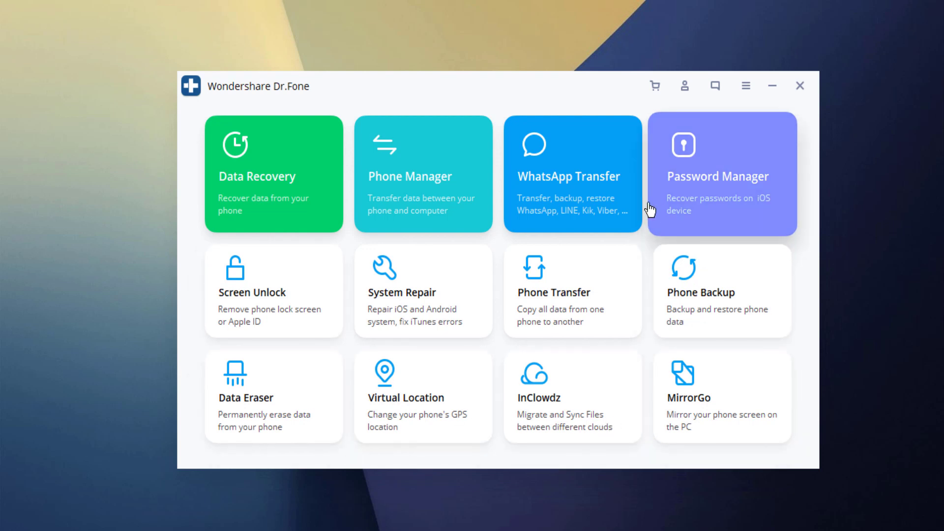
{"action": "left_click", "coordinate": [553, 224]}
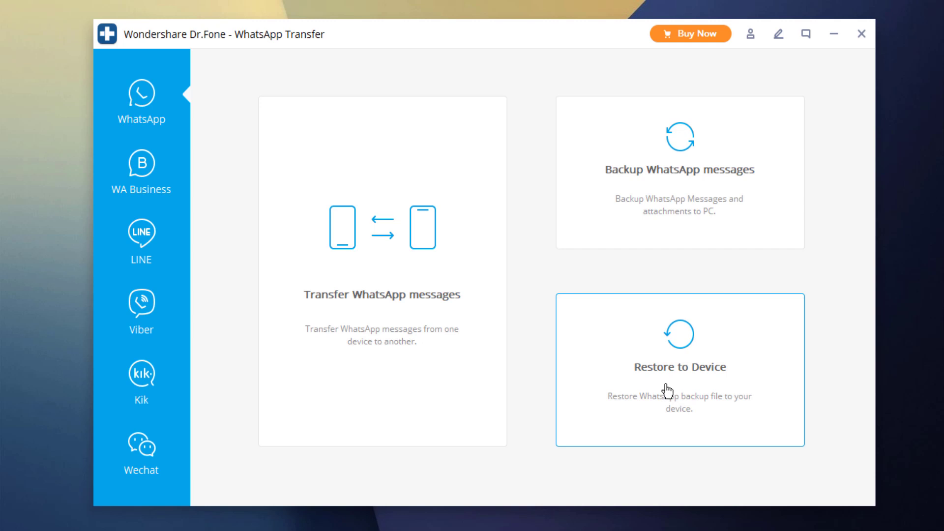
Step: Flip the pair so the iPhone is source and Samsung destination, then start the WhatsApp transfer
{"action": "left_click", "coordinate": [421, 340]}
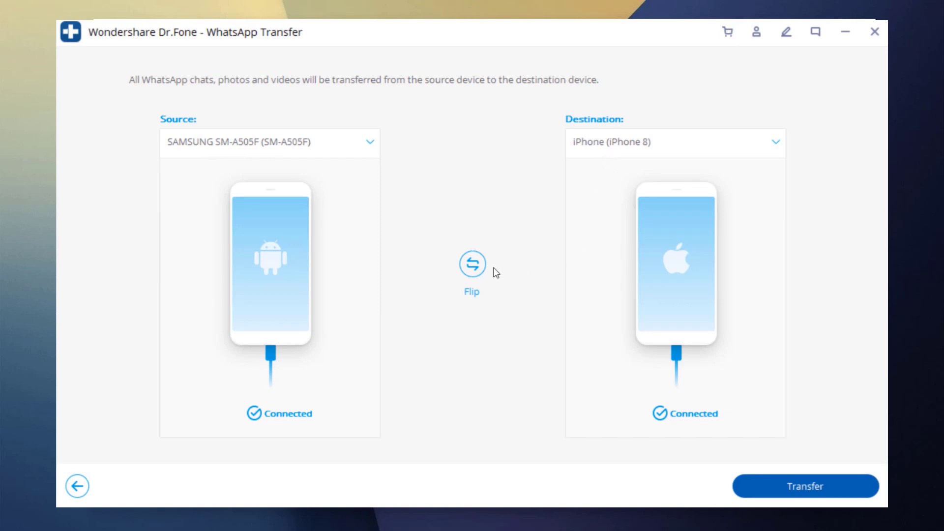
{"action": "left_click", "coordinate": [477, 272]}
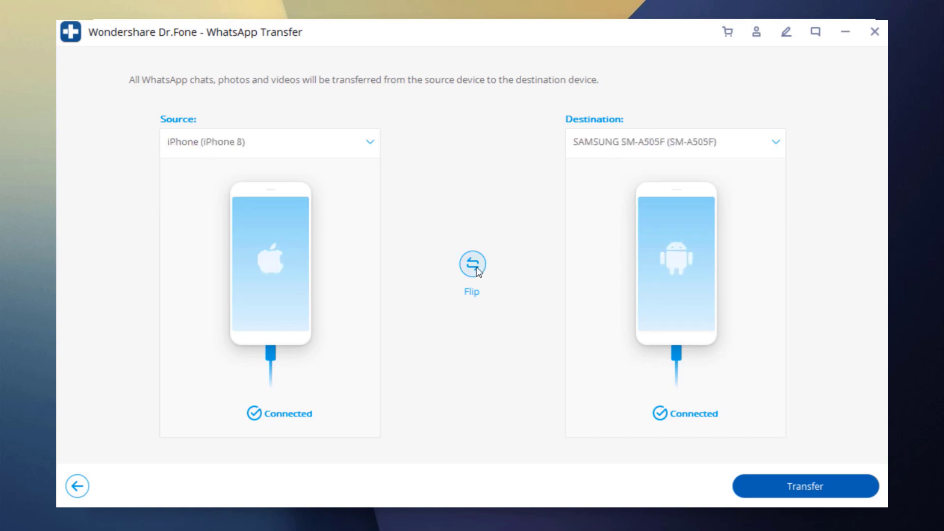
{"action": "left_click", "coordinate": [763, 484]}
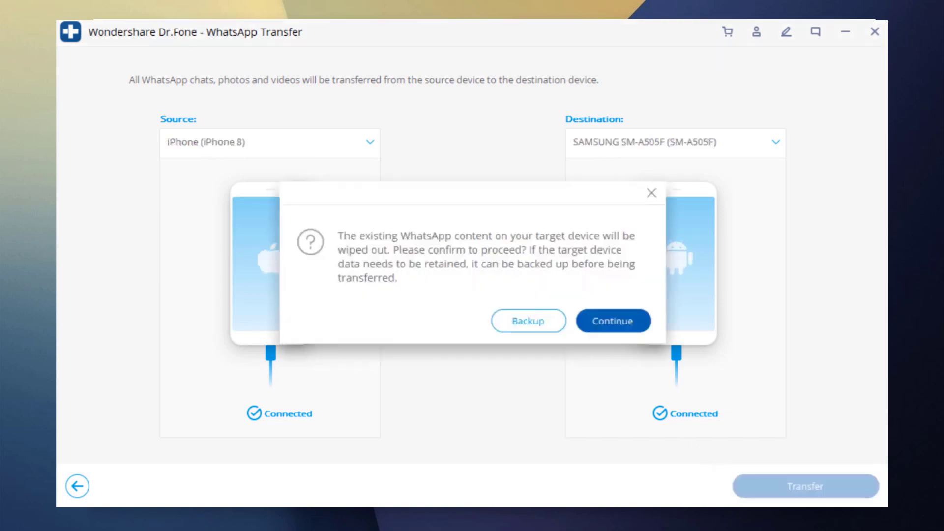
Step: Continue past the wipe warning so the iPhone-to-Samsung WhatsApp transfer completes
{"action": "left_click", "coordinate": [606, 322]}
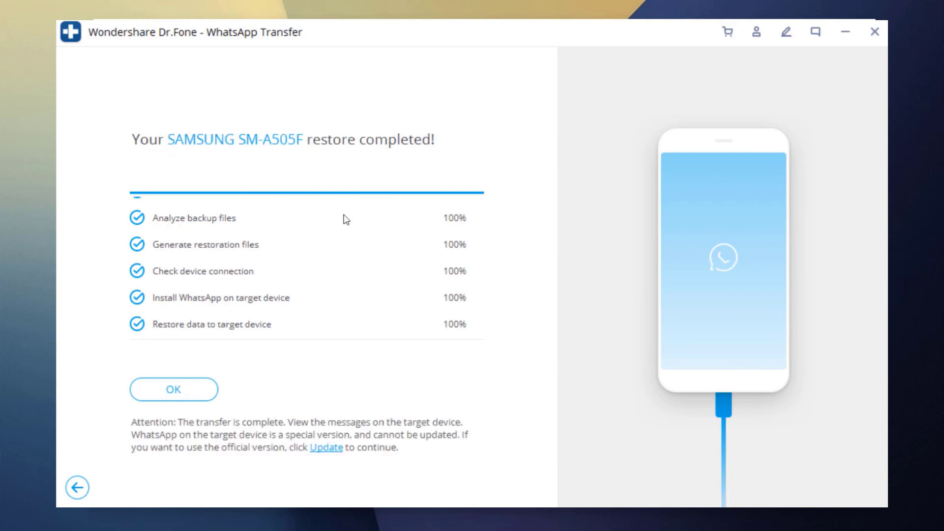
Step: Back up the iPhone's WhatsApp messages to the PC and view the saved backups list
{"action": "left_click", "coordinate": [206, 391]}
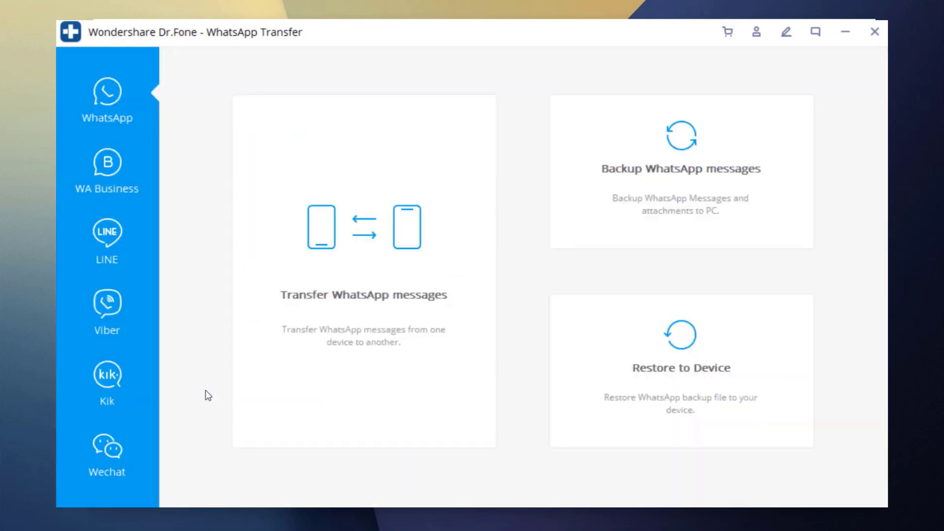
{"action": "left_click", "coordinate": [699, 232]}
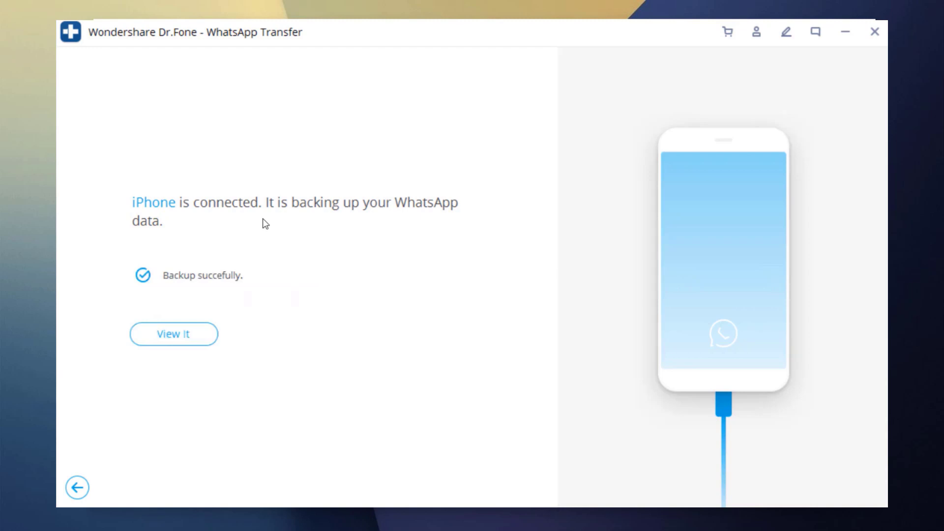
{"action": "left_click", "coordinate": [203, 336]}
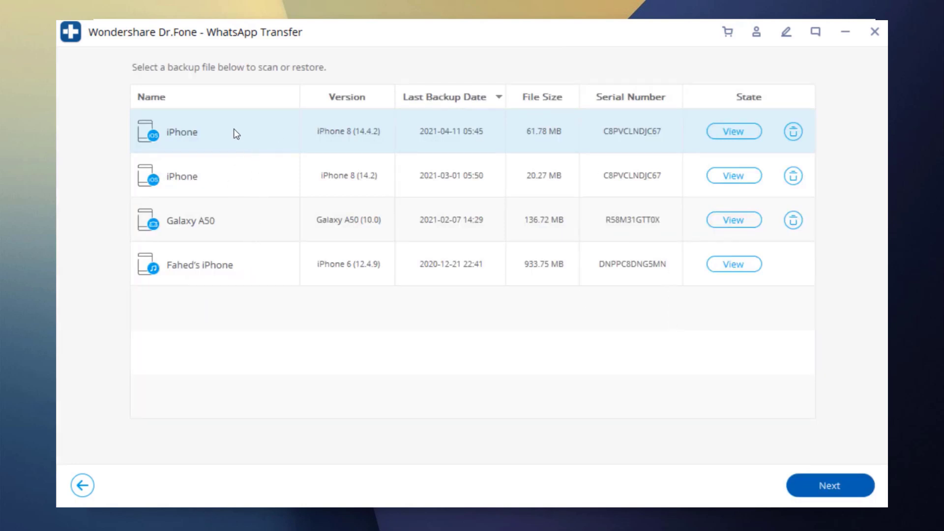
{"action": "left_click", "coordinate": [82, 485]}
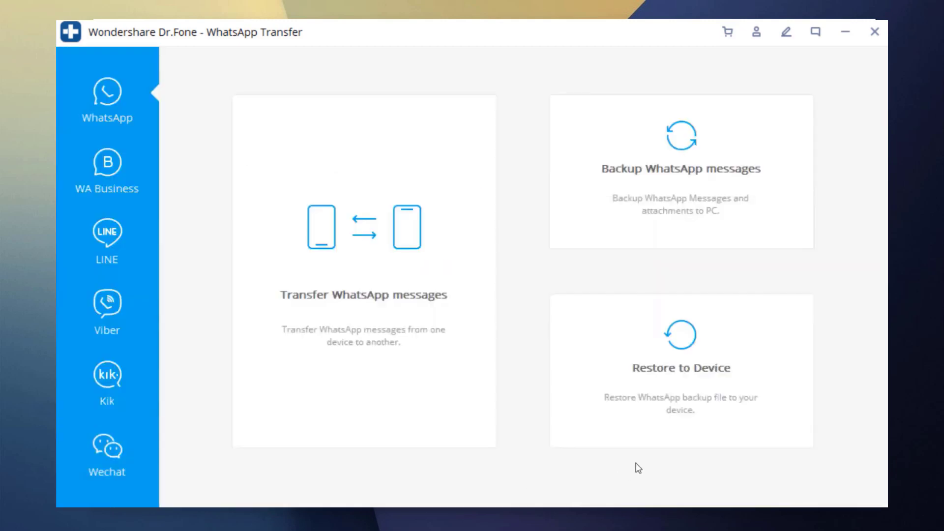
Step: Choose Restore to Device with the newest iPhone backup selected for the Samsung SM-A505F
{"action": "left_click", "coordinate": [677, 434]}
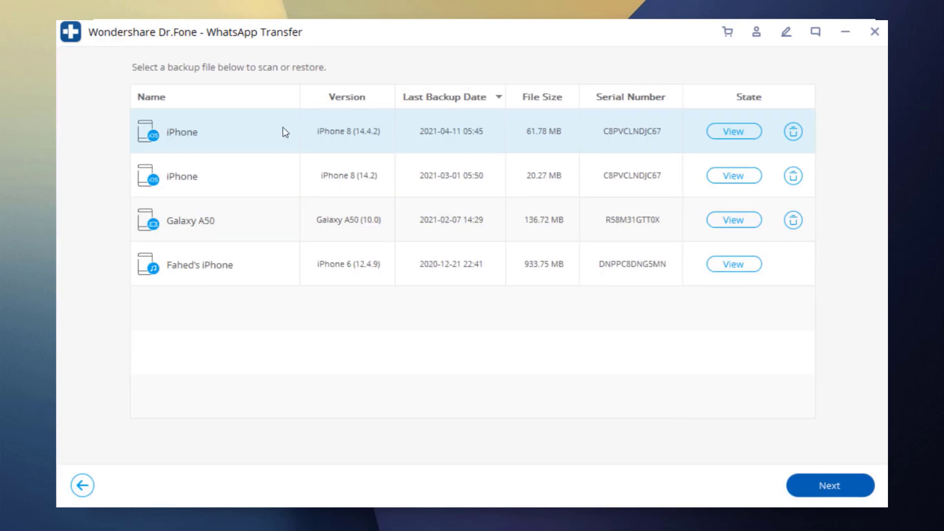
{"action": "left_click", "coordinate": [802, 486]}
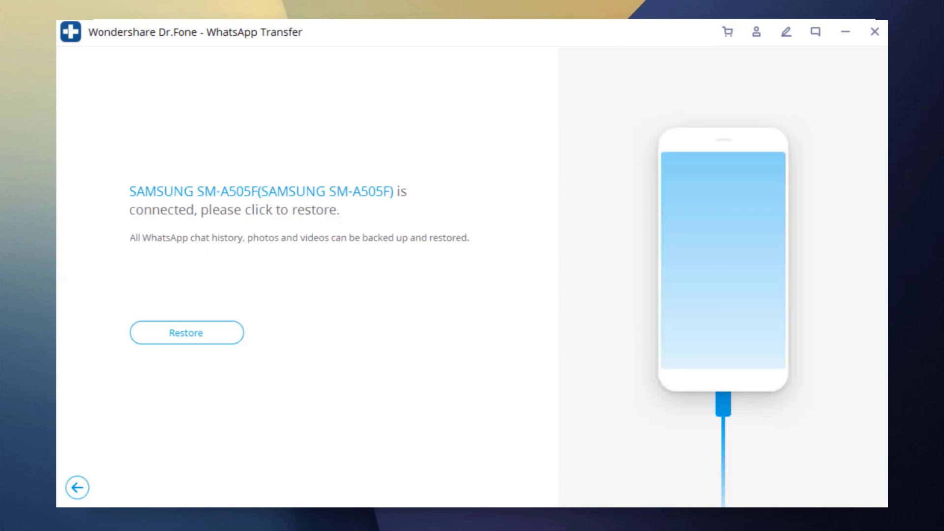
Step: Restore the backup onto the Samsung SM-A505F, accepting its existing WhatsApp content is wiped
{"action": "left_click", "coordinate": [219, 331]}
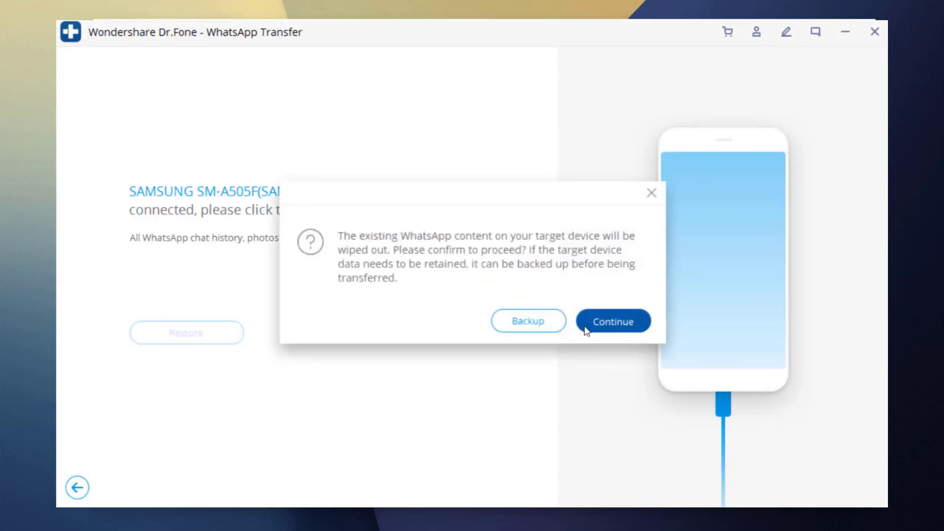
{"action": "left_click", "coordinate": [586, 329]}
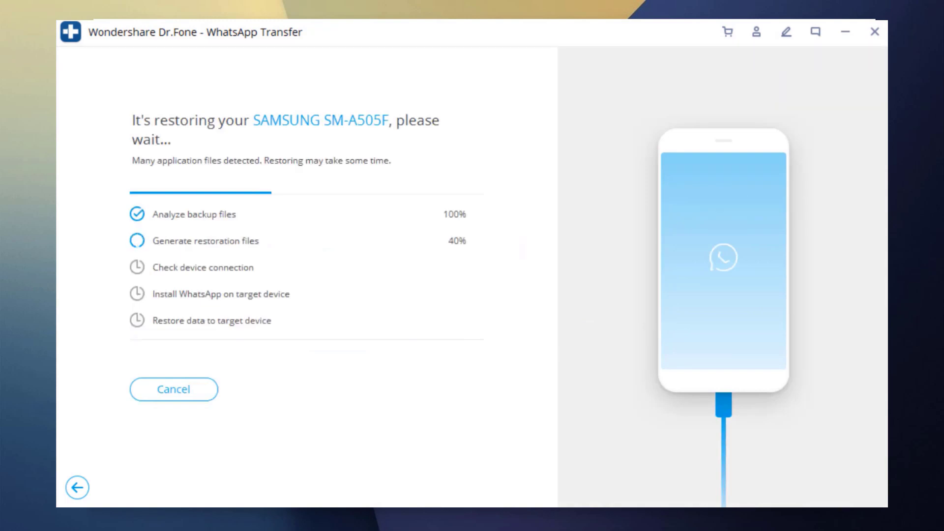